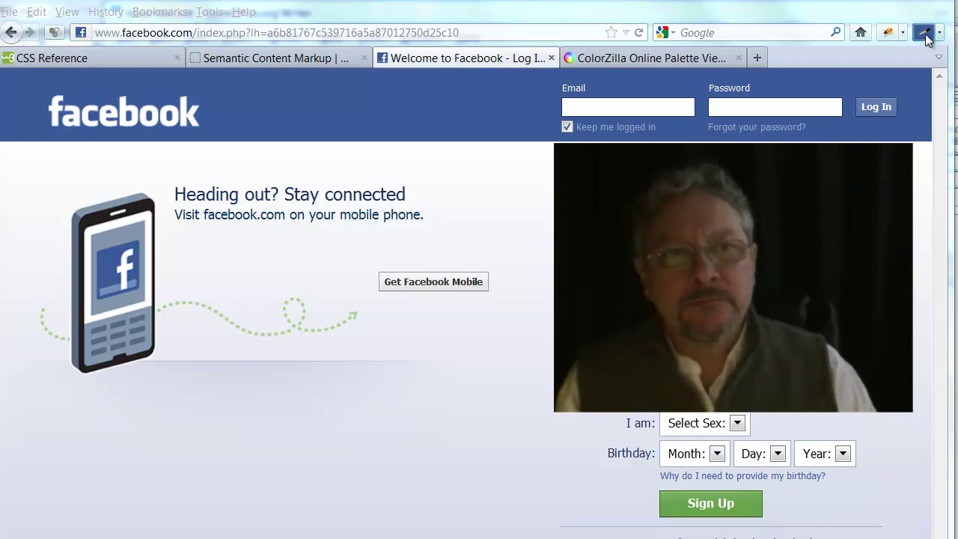
Step: Sample the blue Facebook header background with the eyedropper and open the sampled color in the Color Picker
left_click(925, 35)
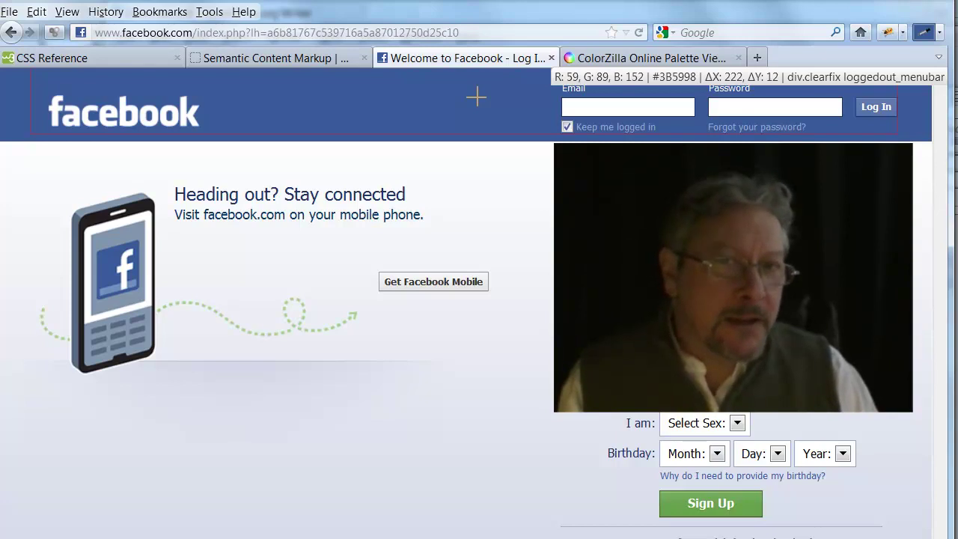
left_click(476, 96)
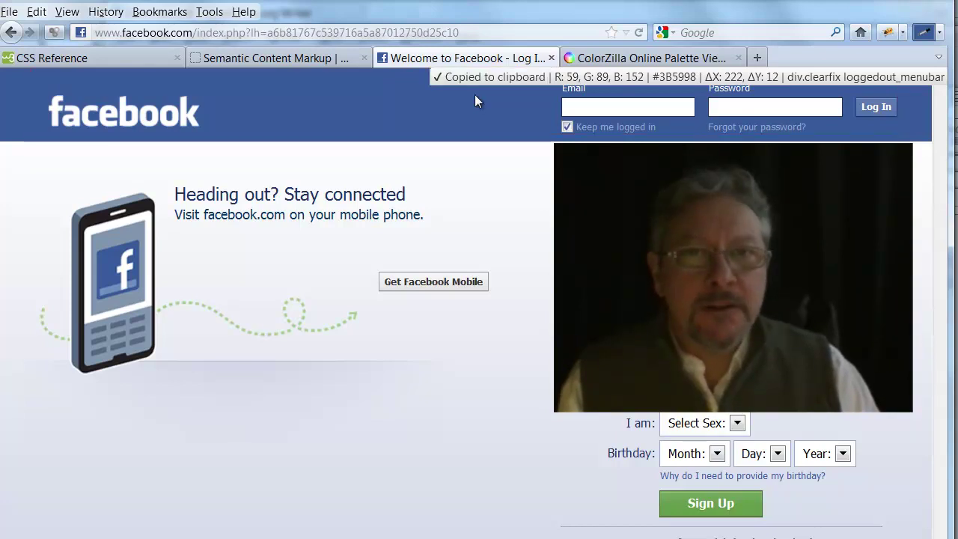
left_click(940, 33)
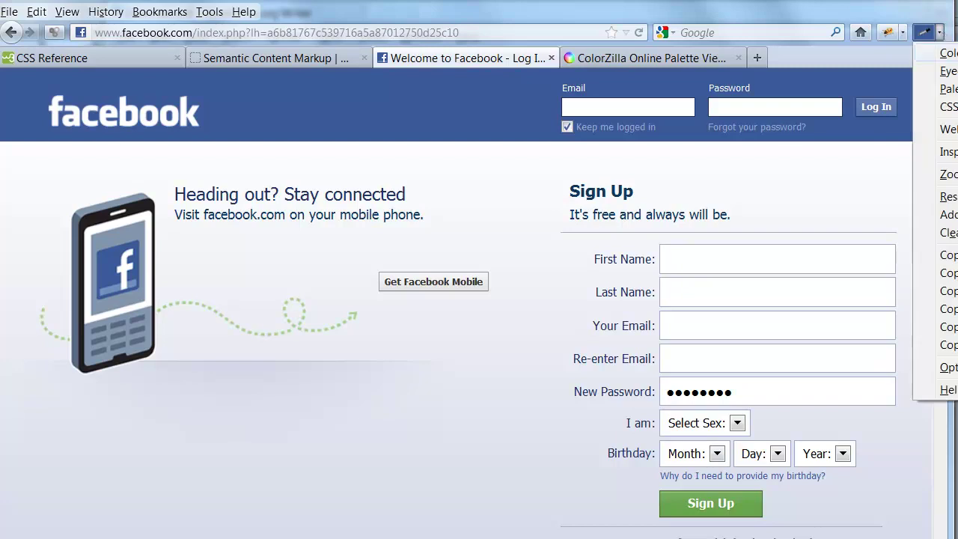
key("Escape")
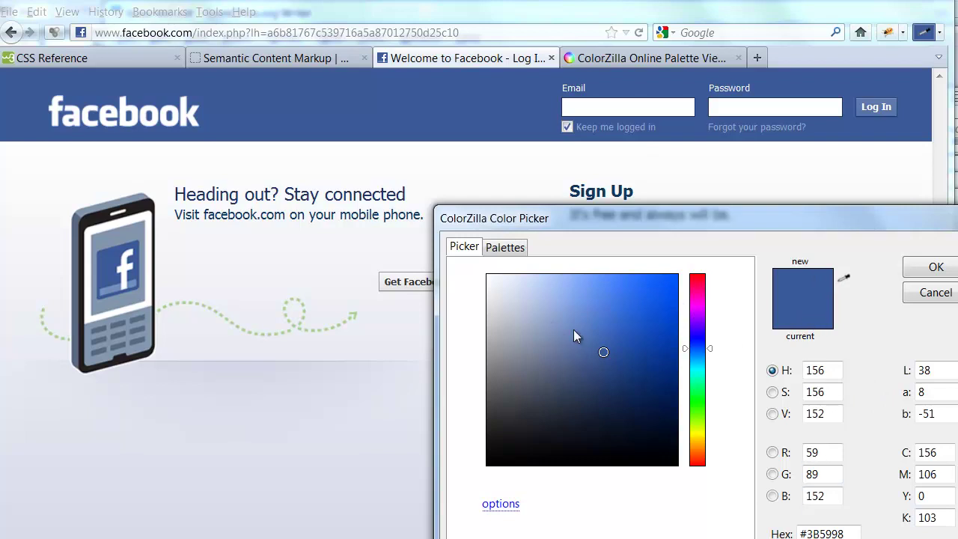
Step: With the Favorites palette displayed, sample the green of the Sign Up button and add it to Favorites
left_click(506, 247)
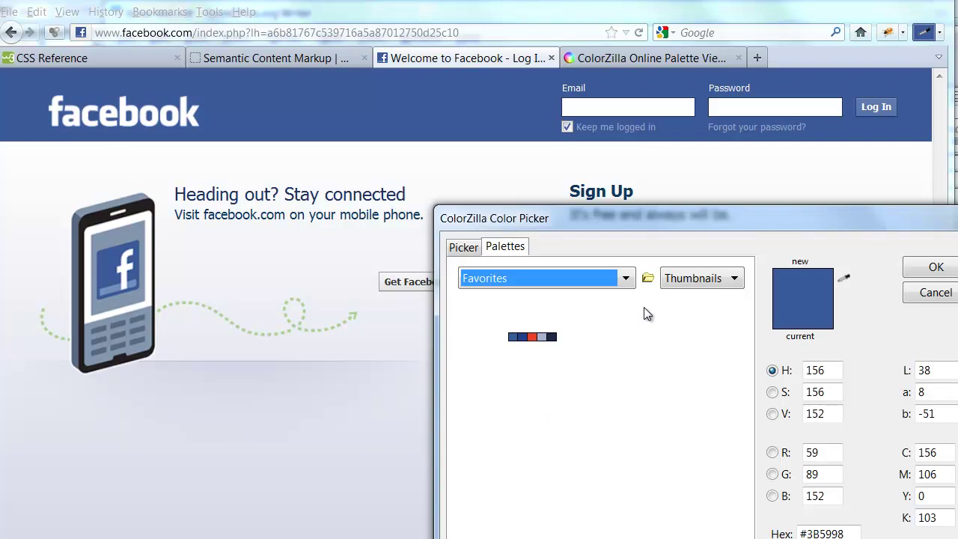
left_click_drag(674, 232, 276, 176)
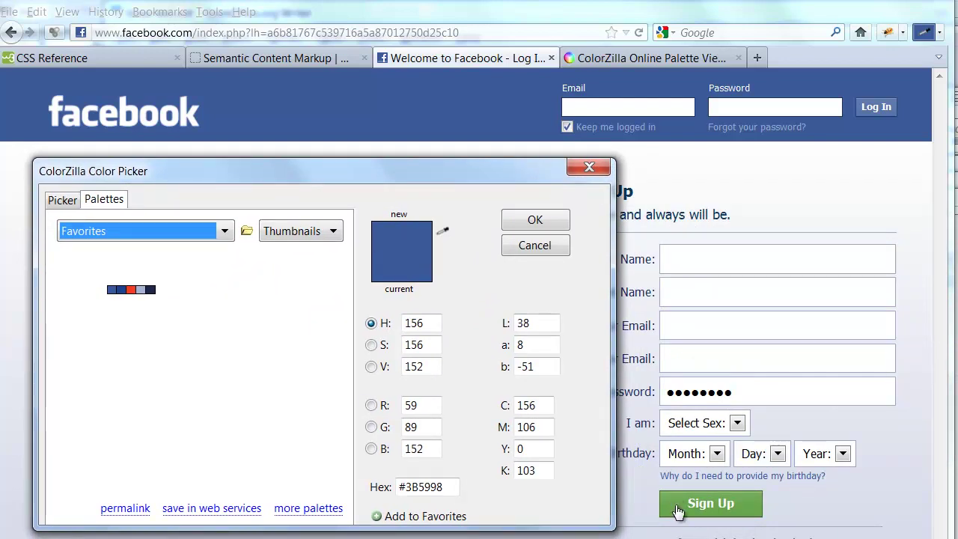
left_click(442, 232)
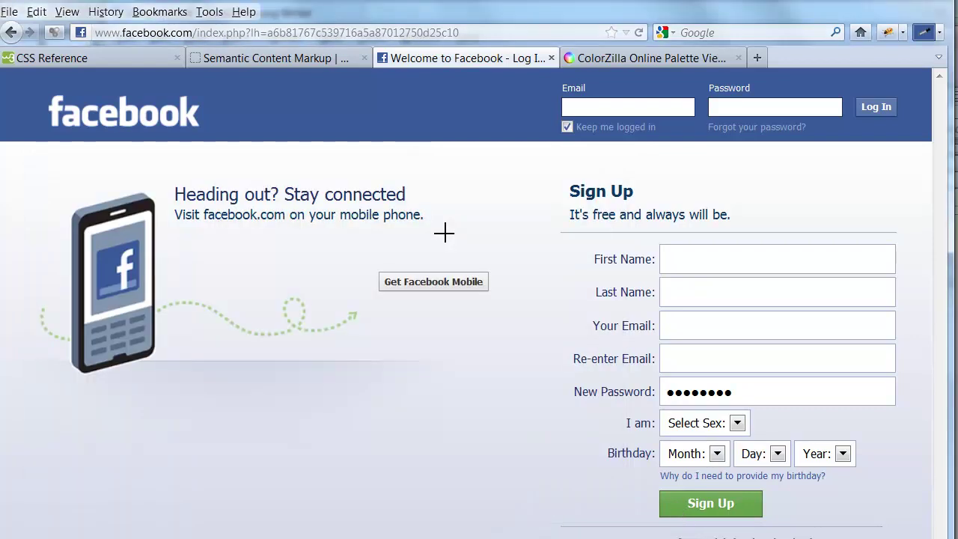
left_click(678, 507)
left_click(939, 33)
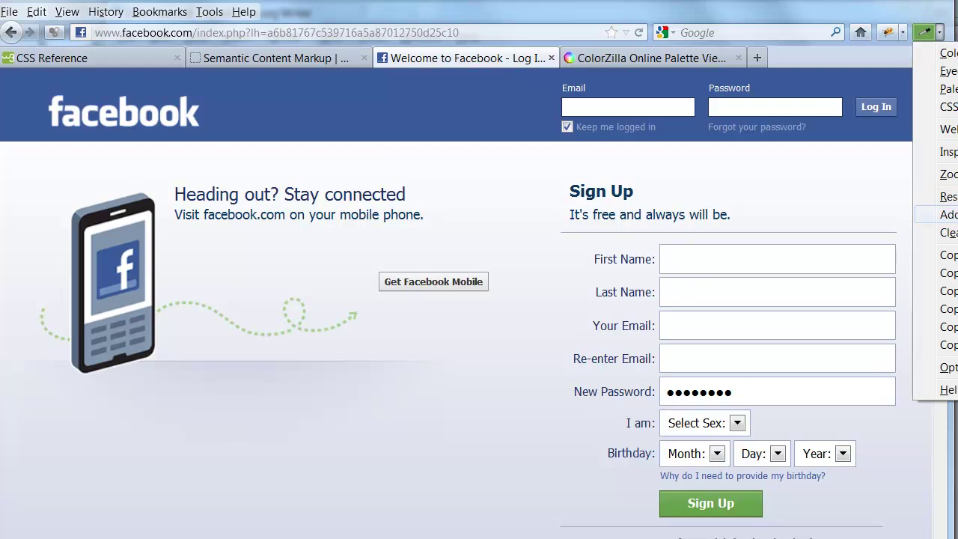
key("Escape")
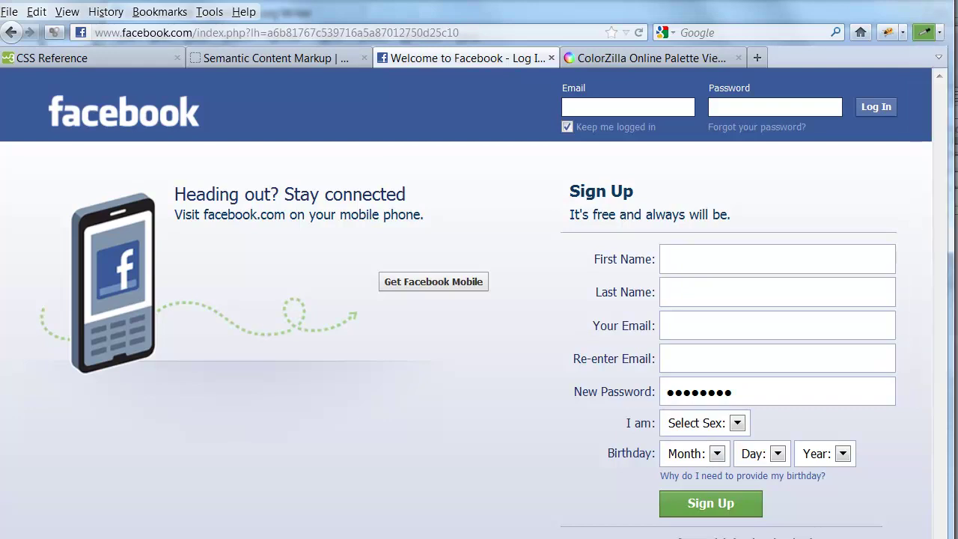
Step: Save the Favorites palette under the name "facebook" and close the Color Picker
left_click(939, 33)
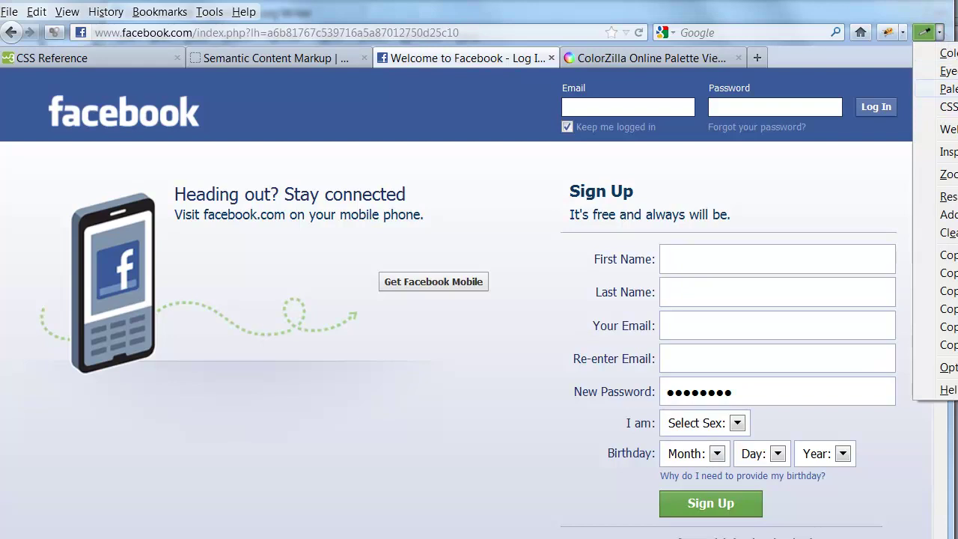
key("Escape")
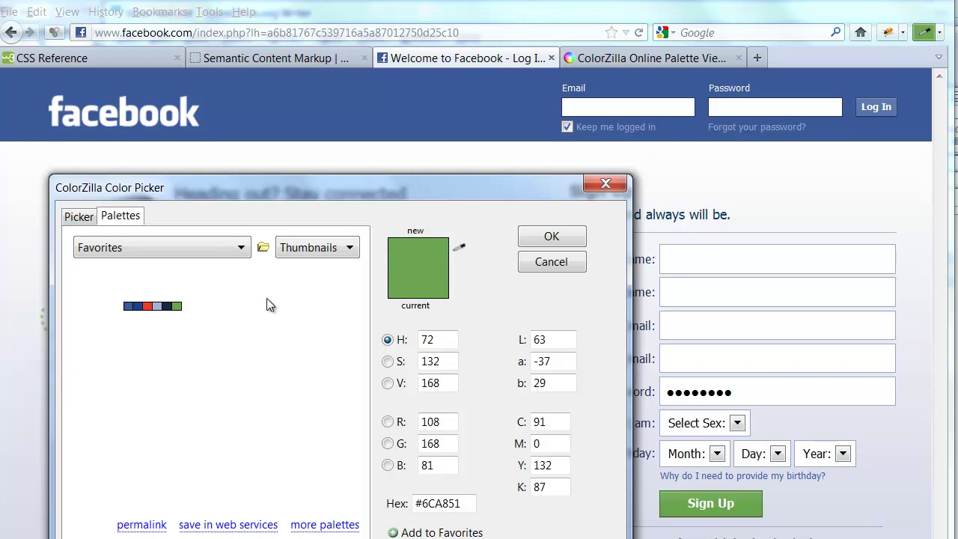
left_click(243, 250)
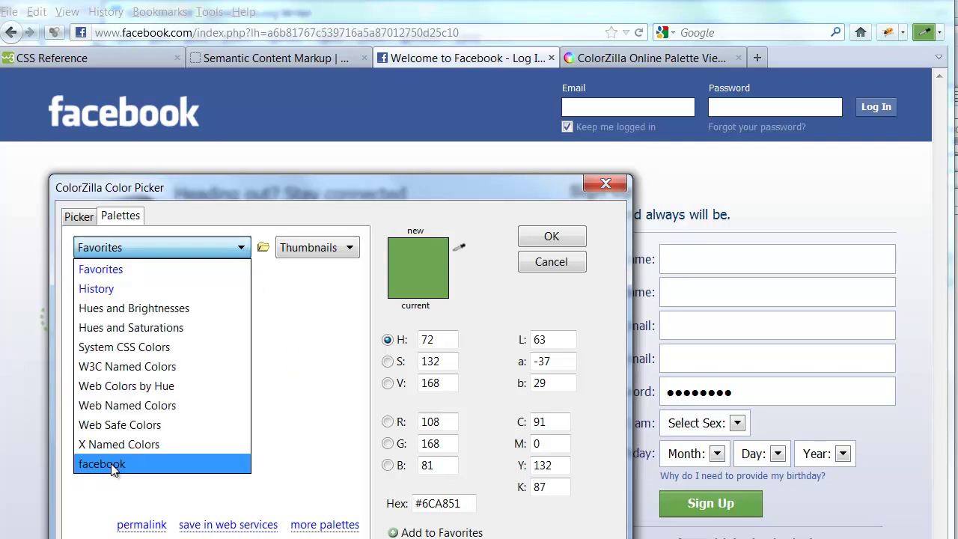
left_click(322, 409)
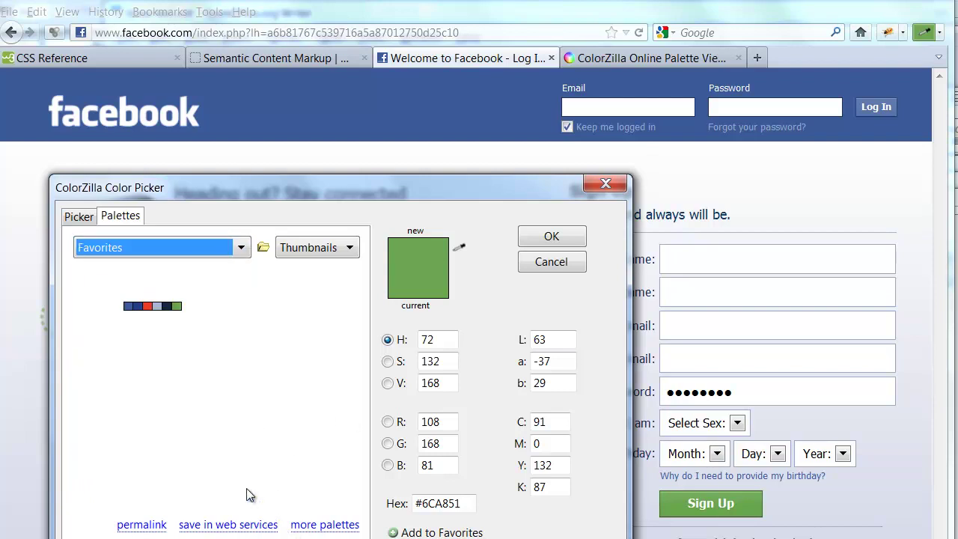
right_click(169, 306)
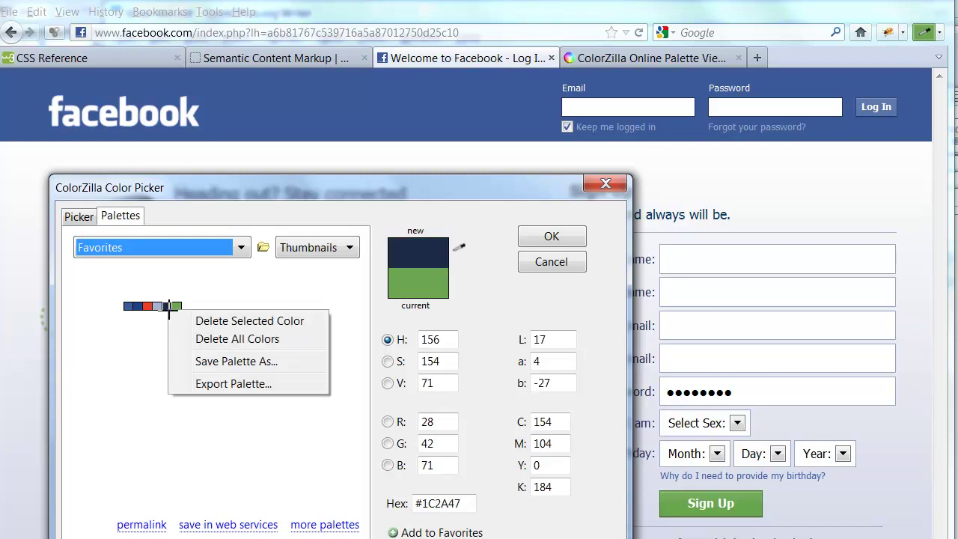
left_click(228, 360)
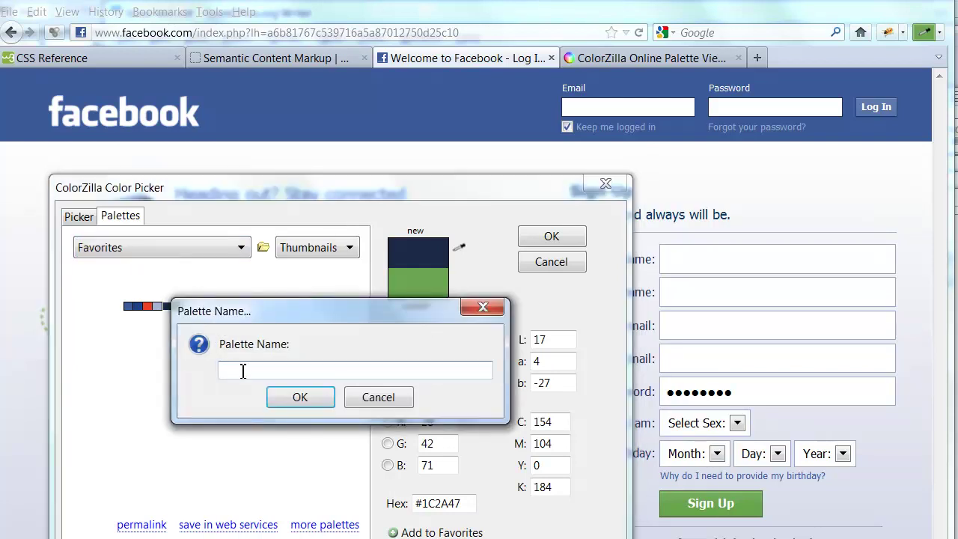
type("facebook")
left_click(299, 396)
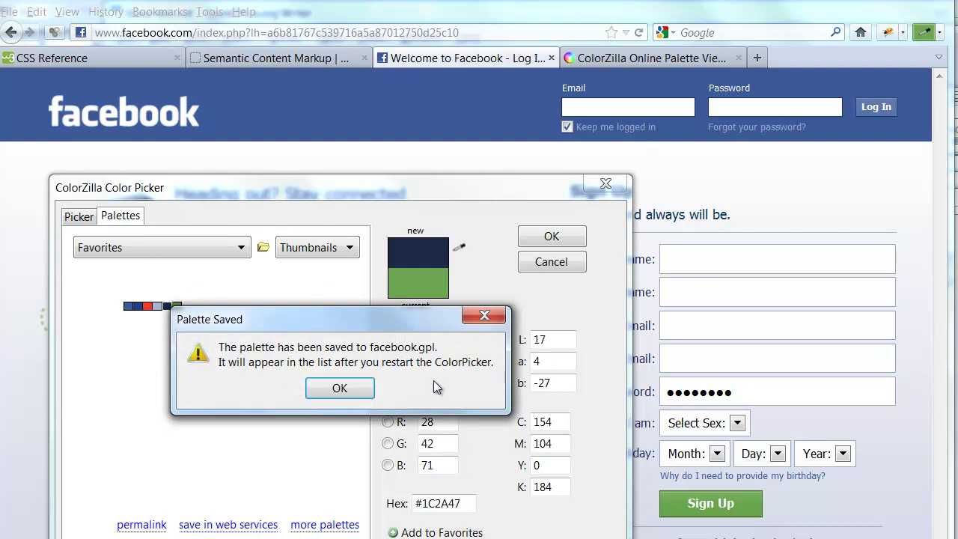
left_click(363, 388)
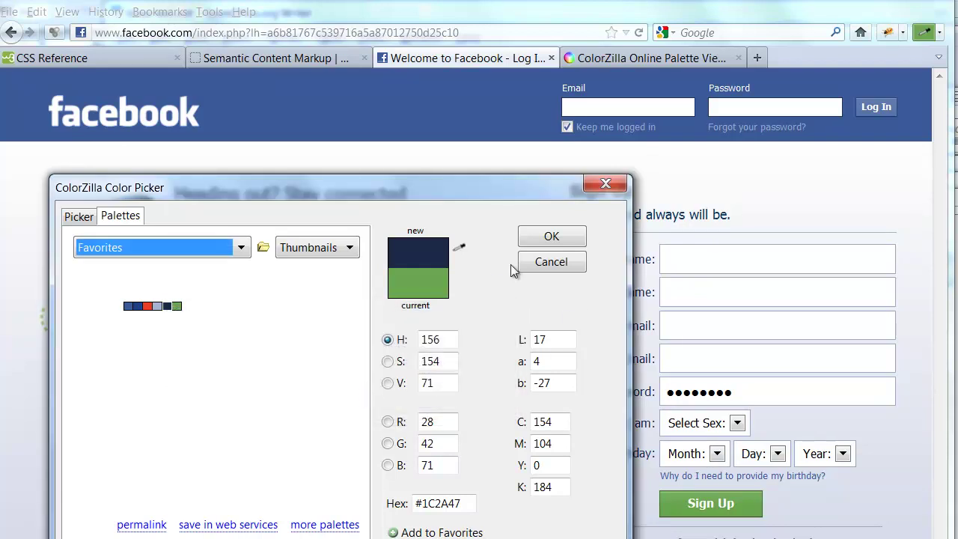
left_click(548, 238)
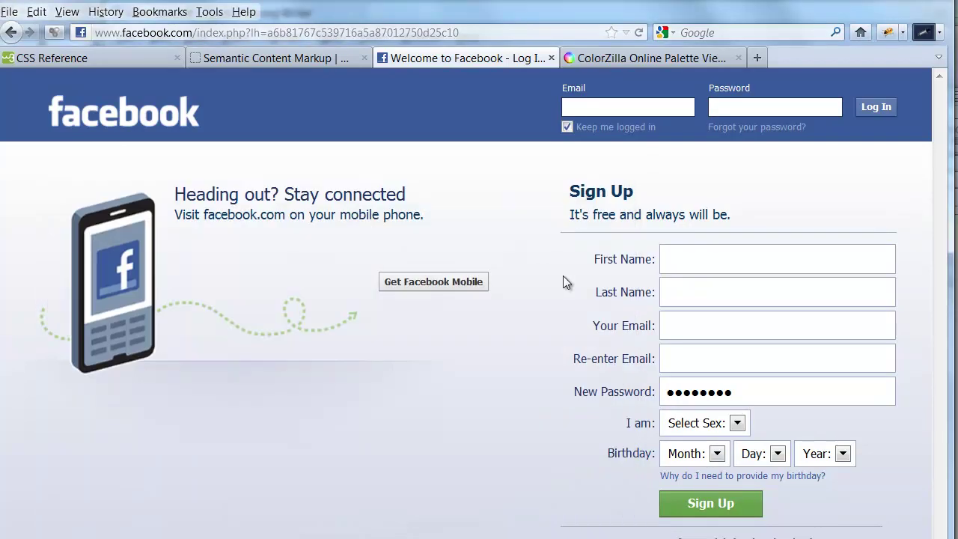
Step: Reopen the palette browser and view the Hues and Brightnesses and Web Safe Colors palettes
left_click(939, 32)
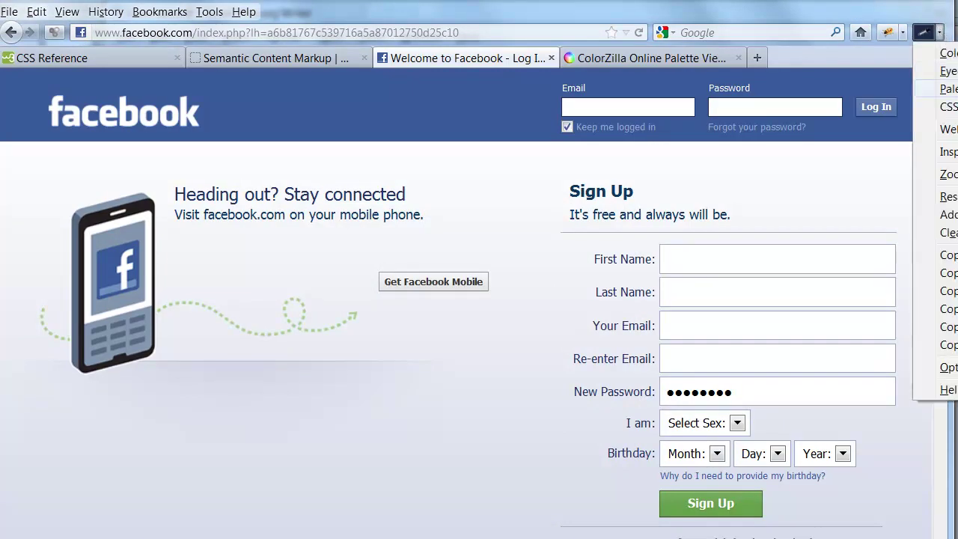
left_click(948, 88)
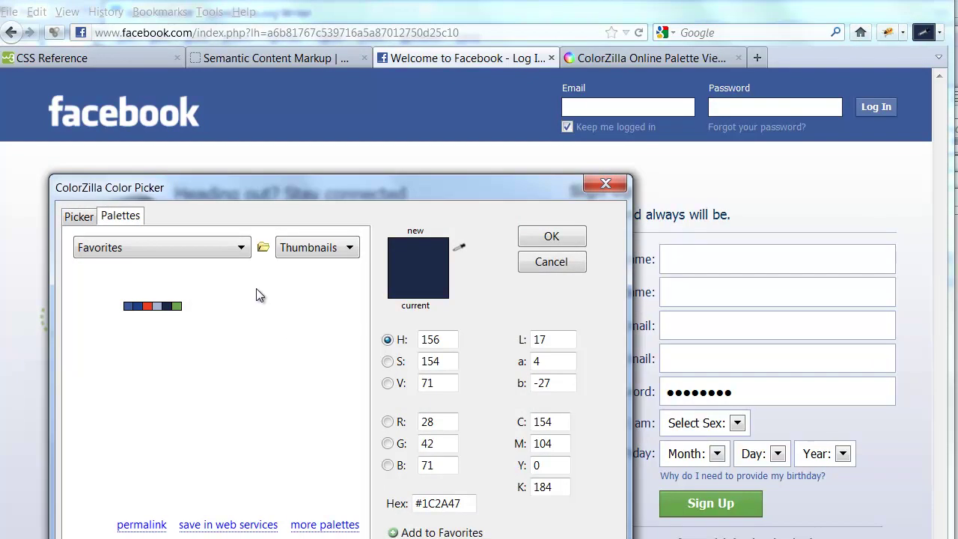
left_click(243, 253)
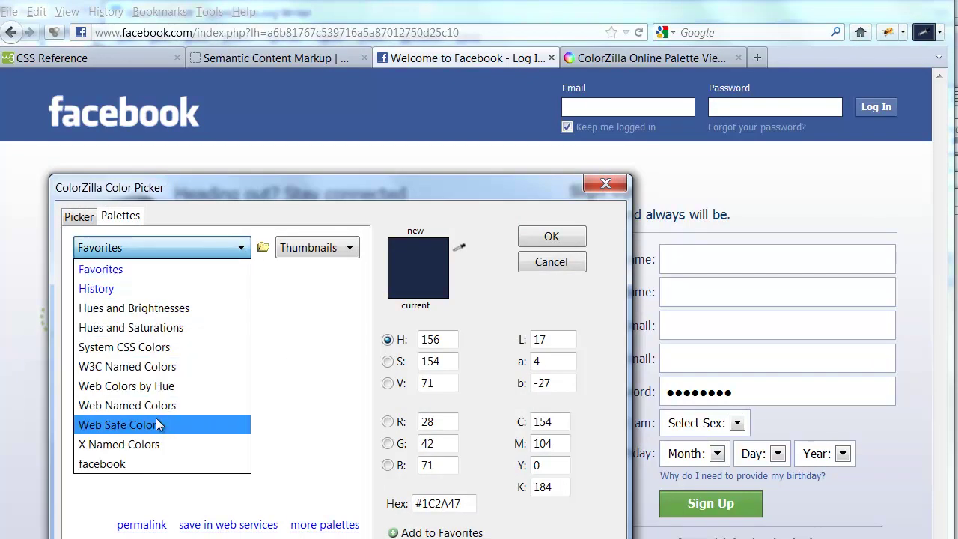
left_click(138, 309)
left_click(242, 248)
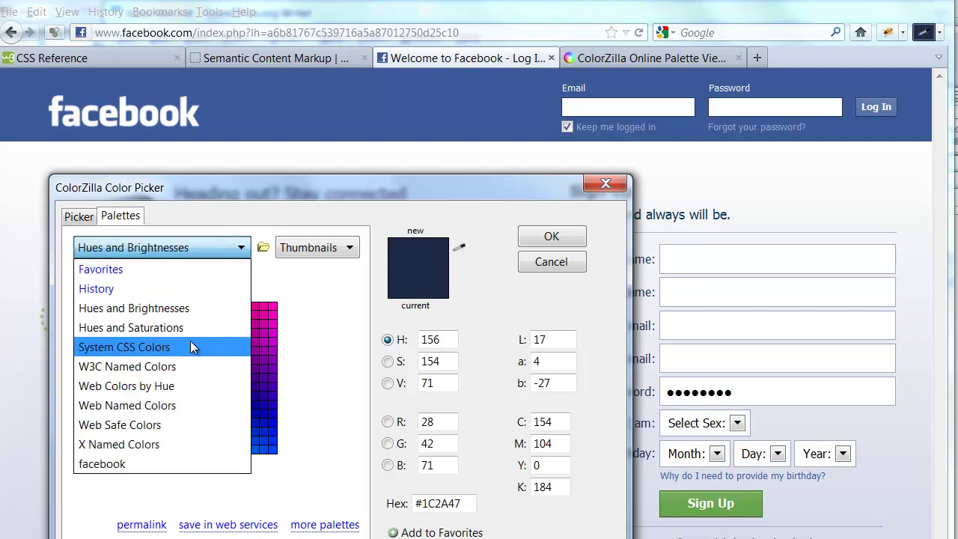
left_click(153, 424)
left_click_drag(299, 335, 293, 295)
Step: Display the saved facebook palette and select its green swatch
left_click(241, 248)
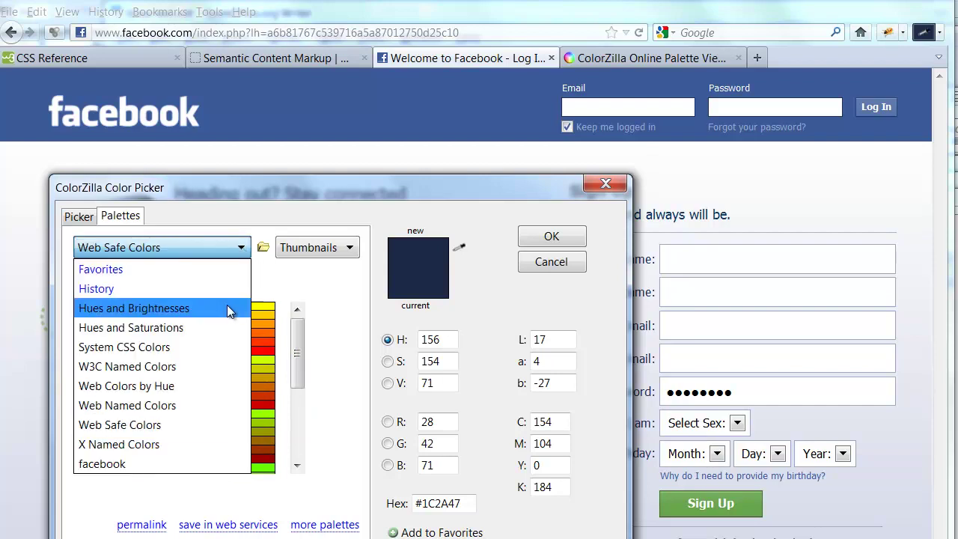
left_click(151, 462)
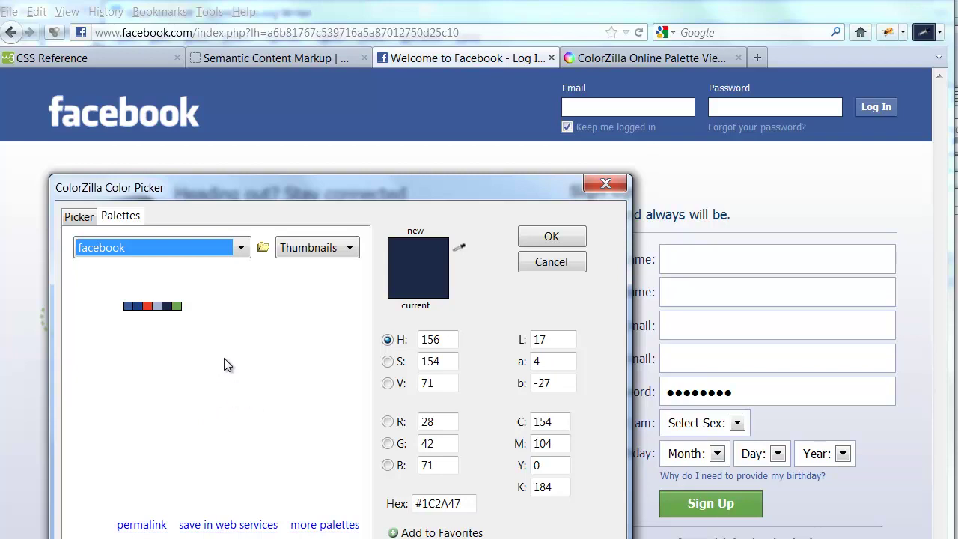
left_click(176, 306)
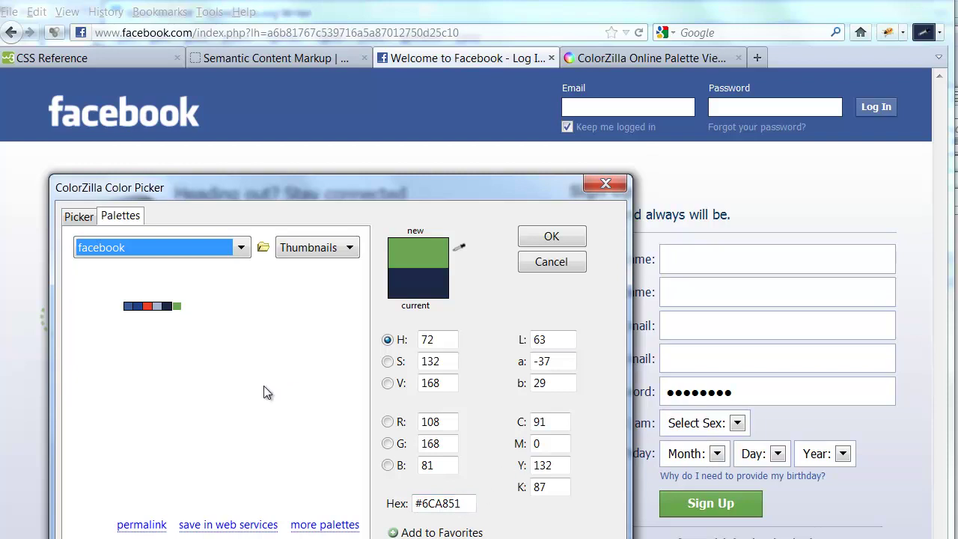
Step: Start exporting the facebook palette to a file
right_click(159, 307)
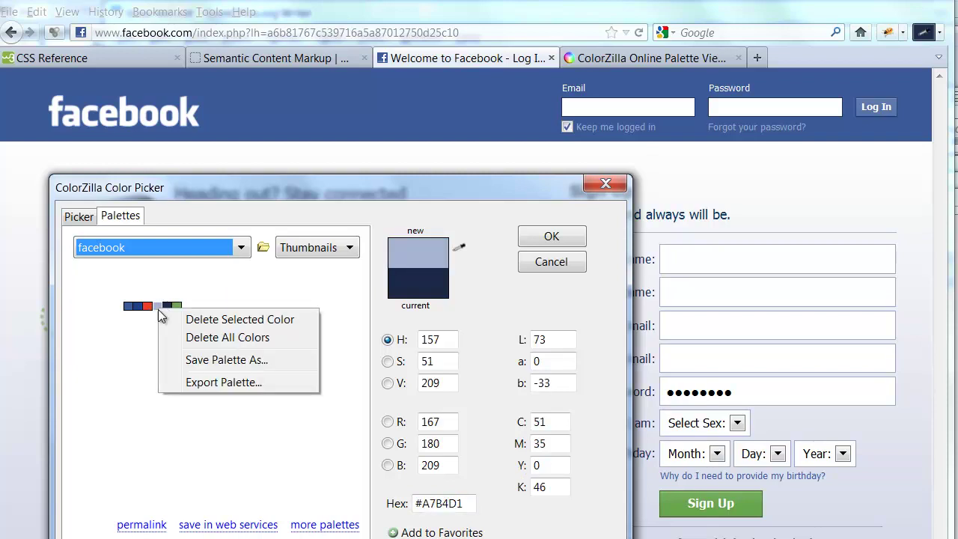
left_click(209, 381)
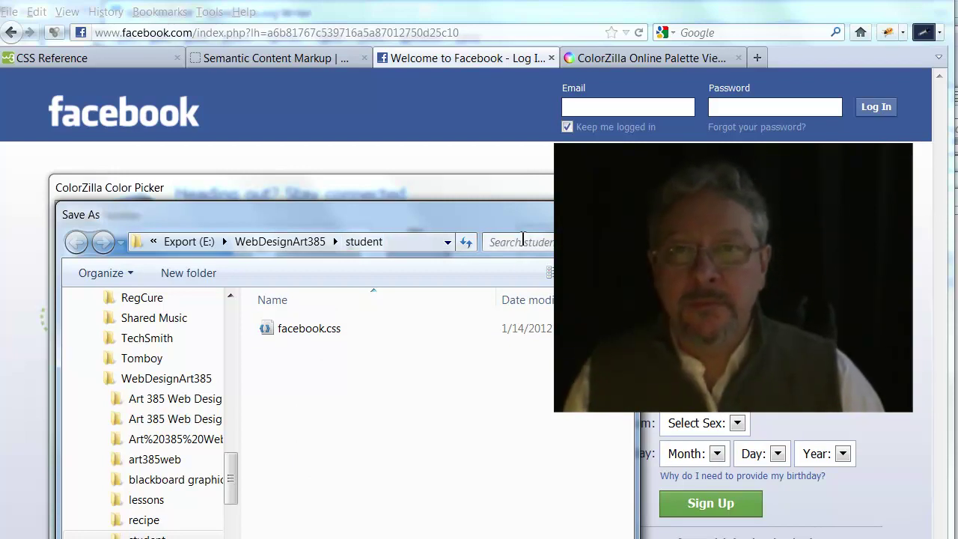
left_click_drag(521, 221, 499, 178)
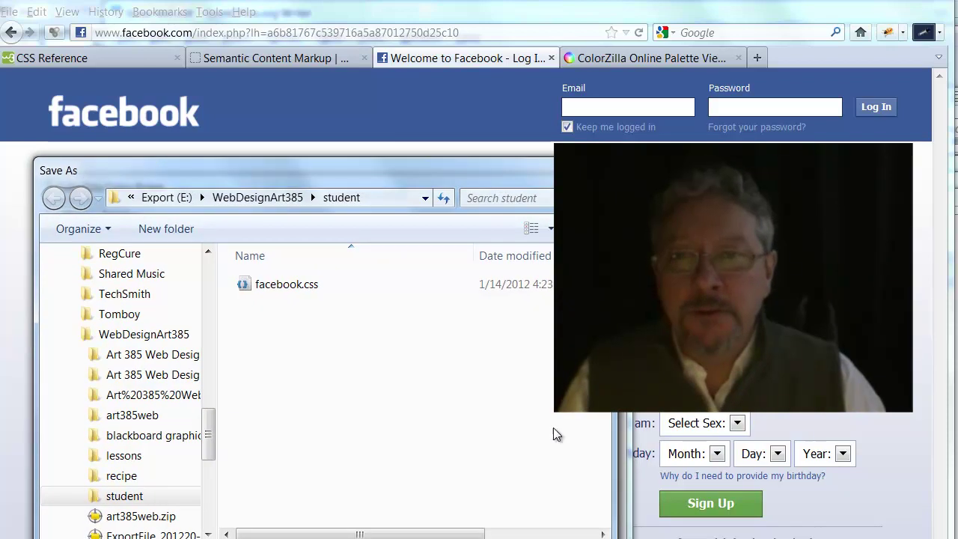